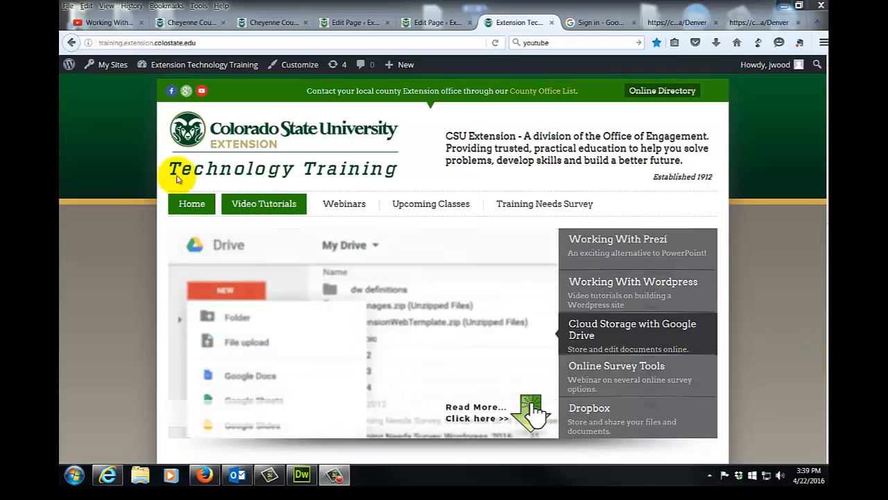
Add a new page titled Calendar to the Extension Technology Training site and save it as a draft.
mouse_move(161, 64)
left_click(156, 91)
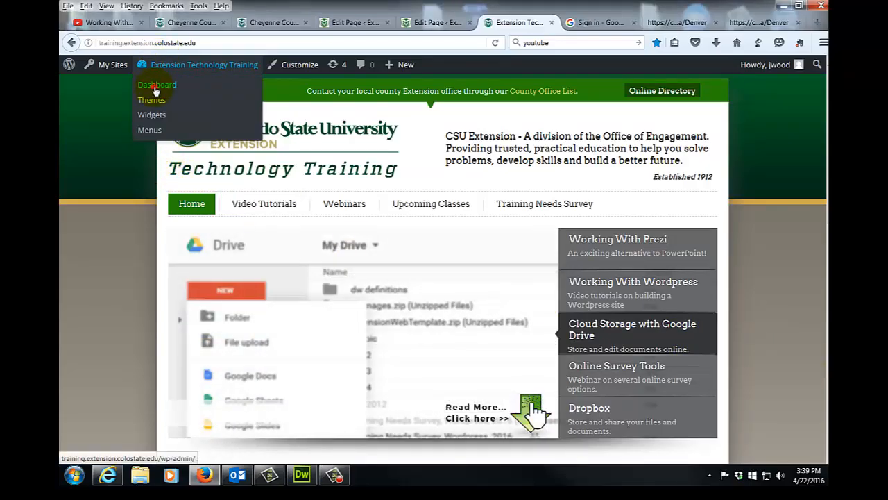
mouse_move(97, 196)
left_click(176, 214)
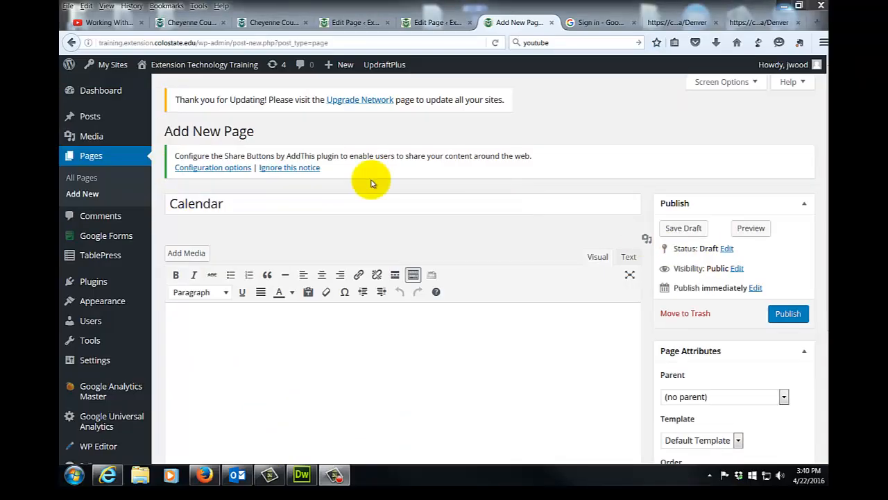
left_click(675, 229)
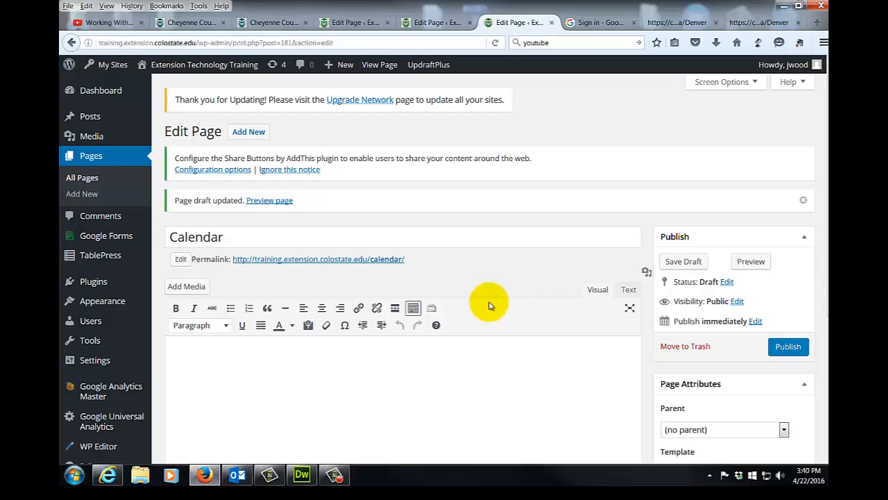
Open the calendar-code.txt file from the WordPress section of the site's Video Tutorials page.
mouse_move(166, 64)
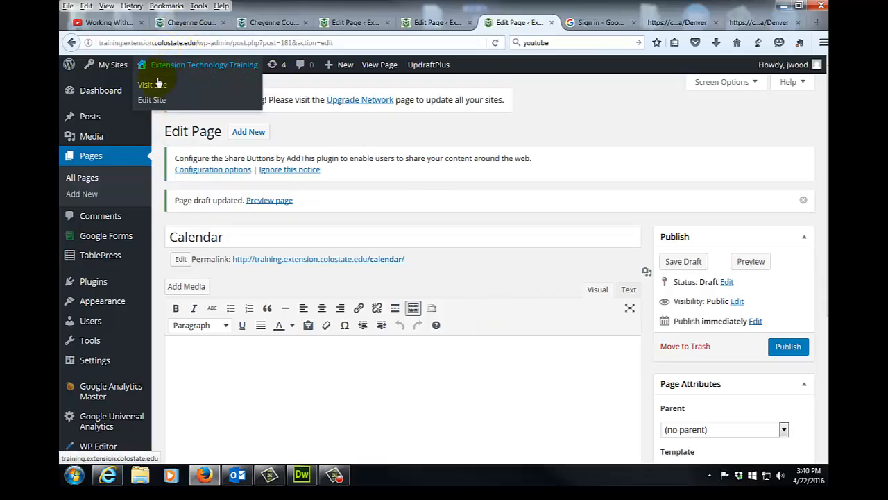
left_click(156, 85)
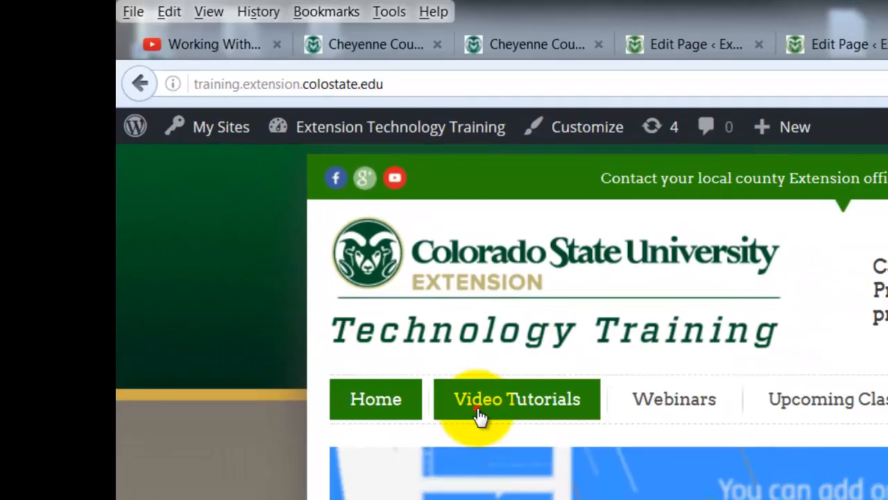
left_click(479, 410)
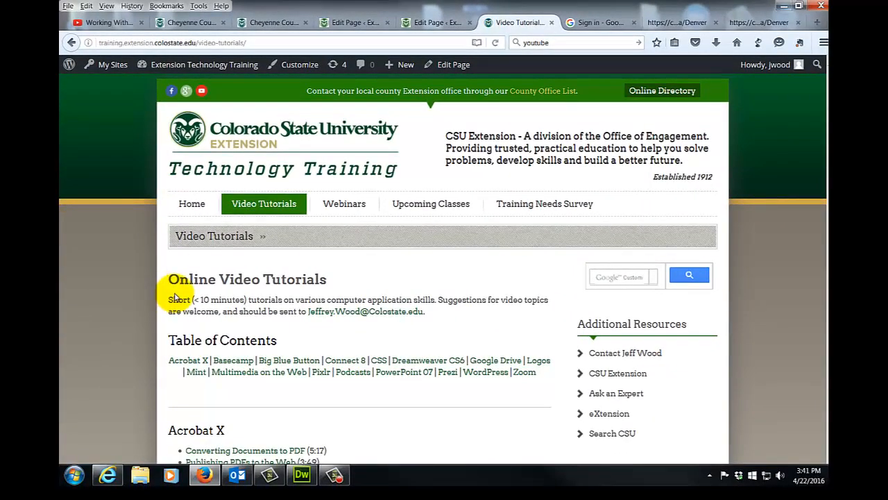
left_click(499, 374)
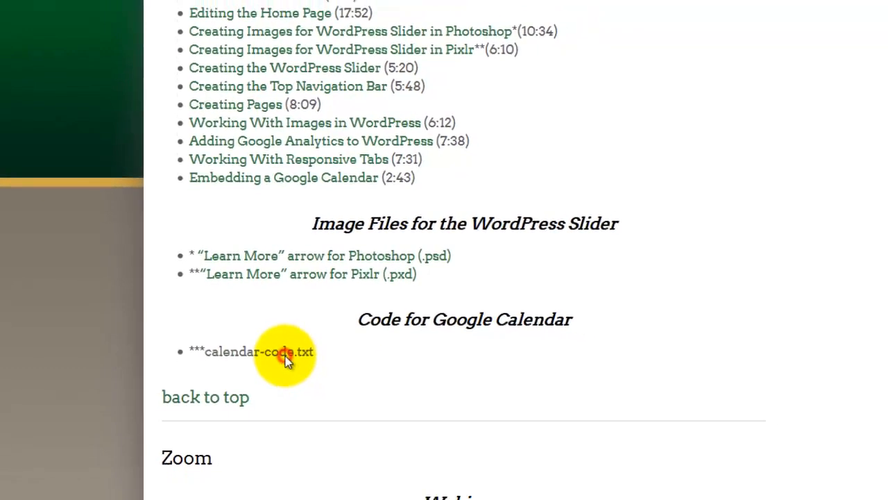
left_click(287, 355)
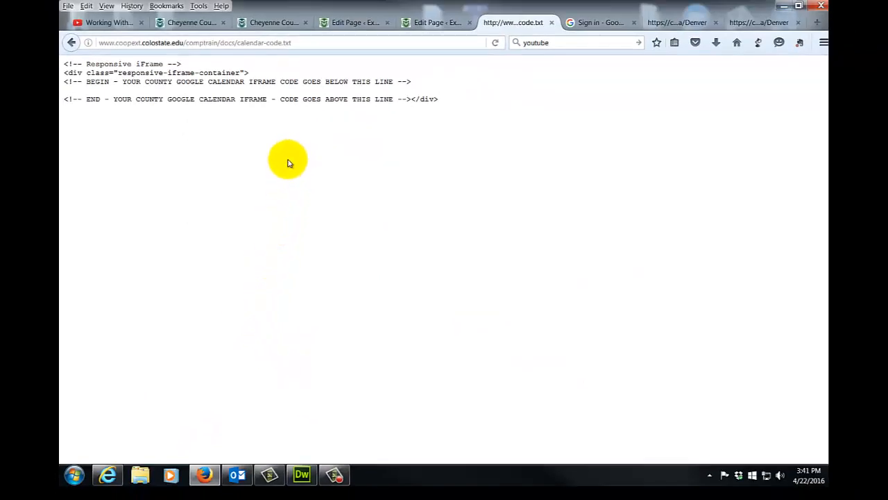
Copy the entire responsive iFrame container code from calendar-code.txt.
left_click_drag(441, 98, 429, 100)
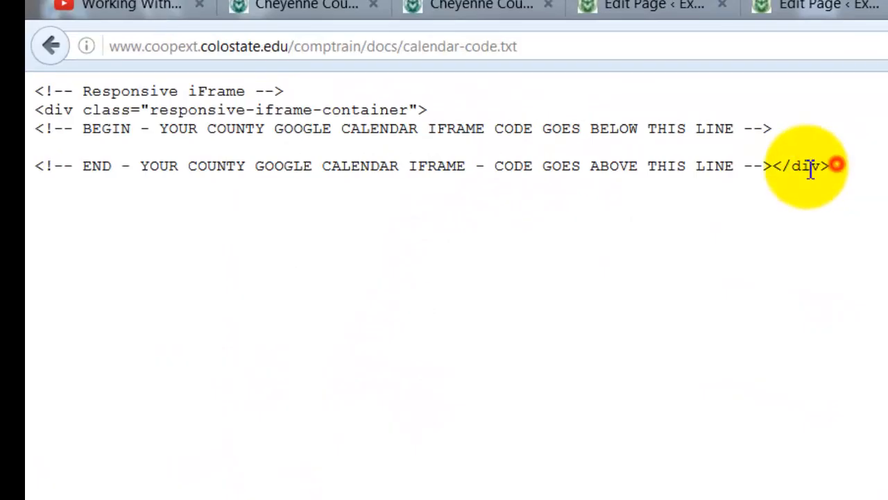
left_click_drag(810, 169, 44, 44)
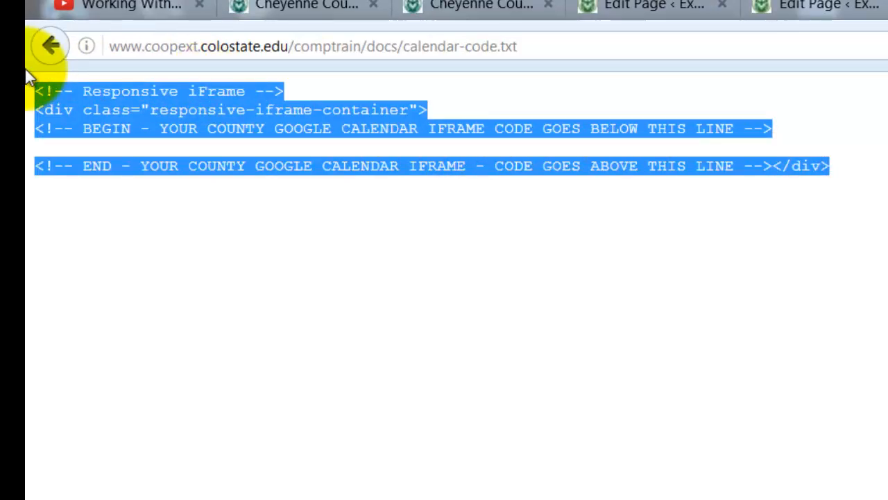
right_click(113, 122)
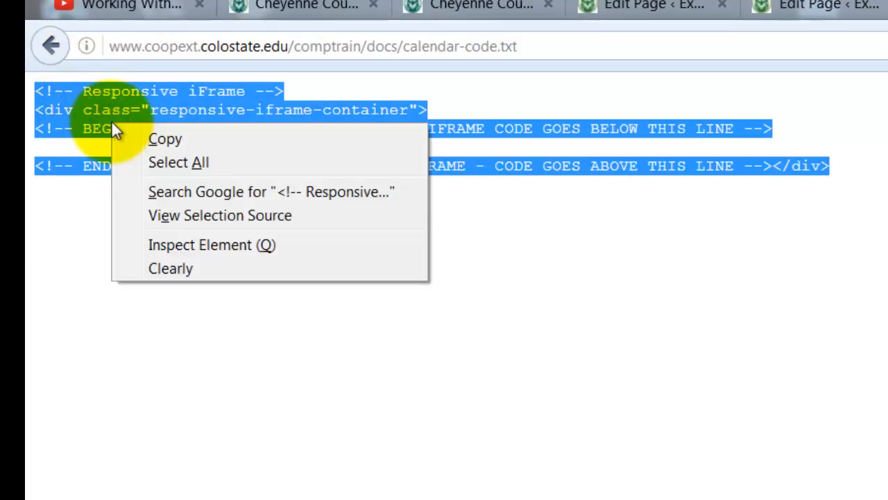
left_click(174, 135)
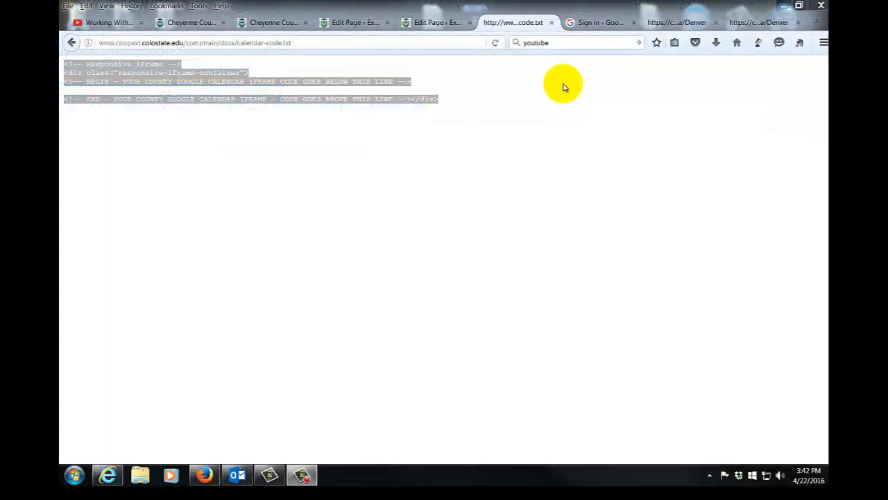
Open the Calendar draft for editing from the list of all pages.
left_click(437, 22)
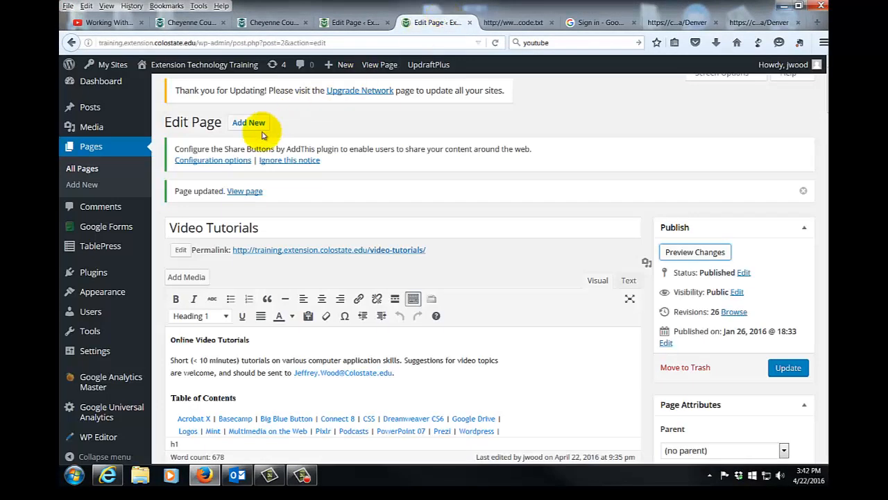
mouse_move(205, 77)
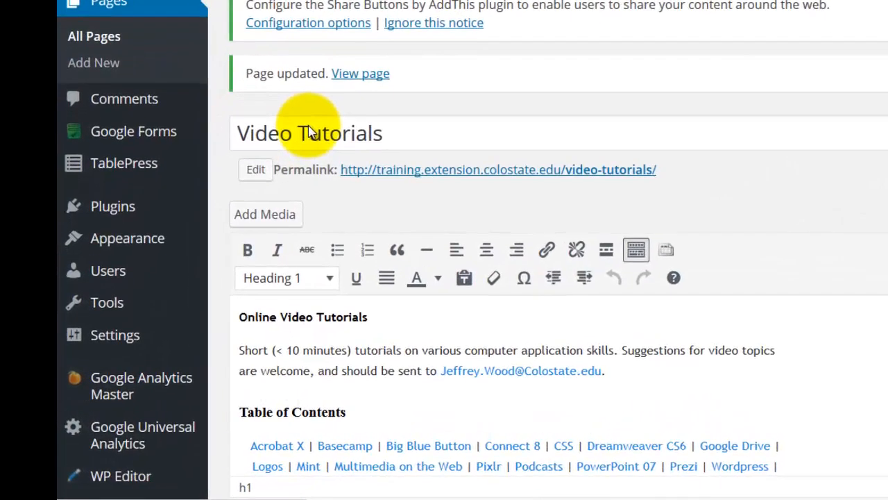
left_click(104, 54)
mouse_move(339, 239)
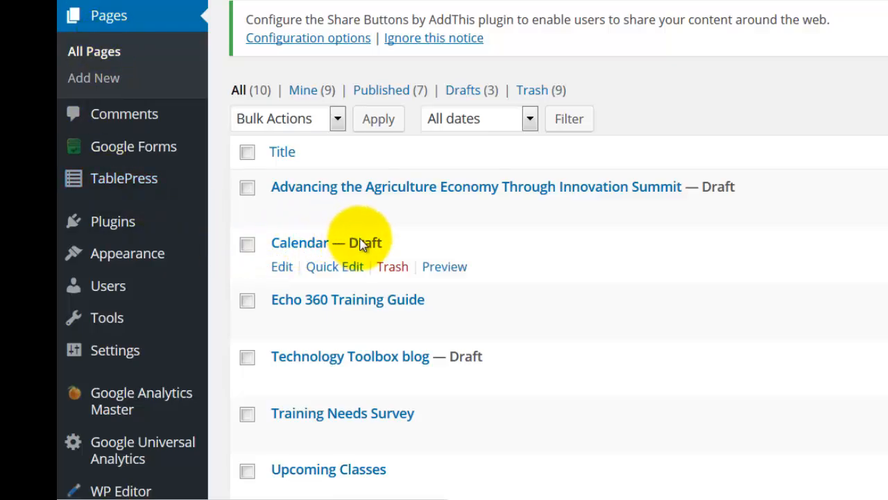
left_click(281, 268)
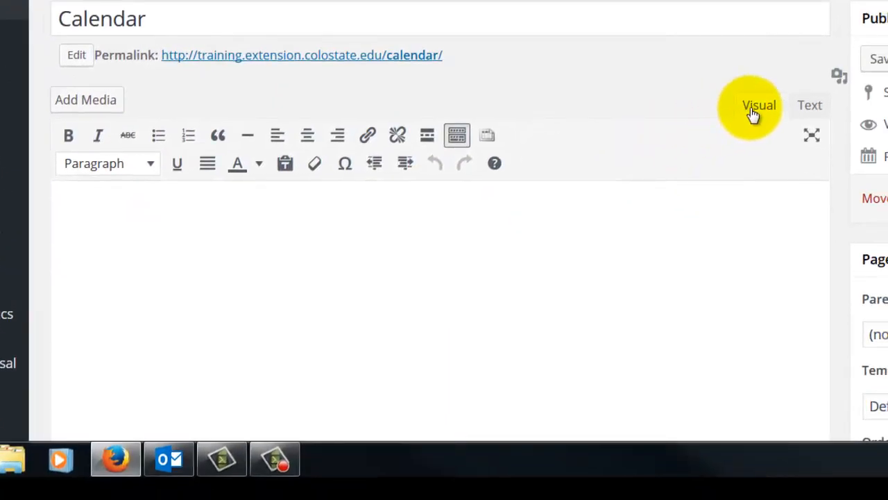
Paste the copied responsive iFrame code into the Calendar page's content in the text editor.
left_click(811, 107)
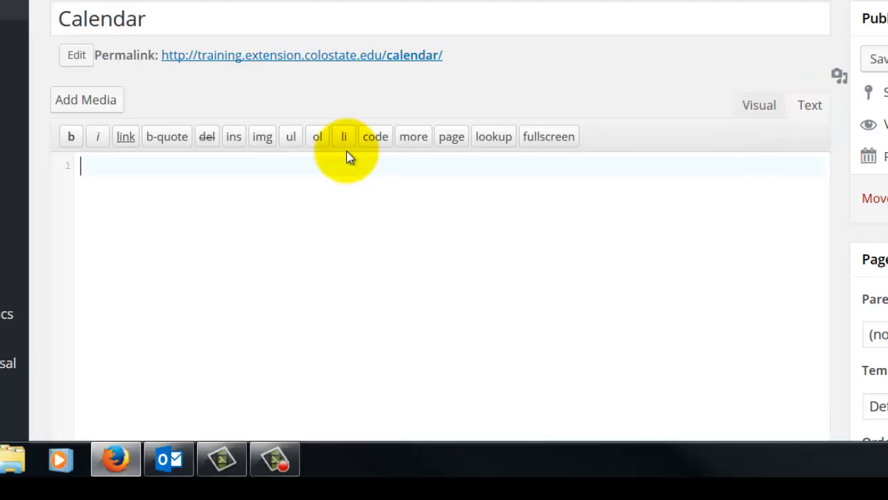
key("ctrl+v")
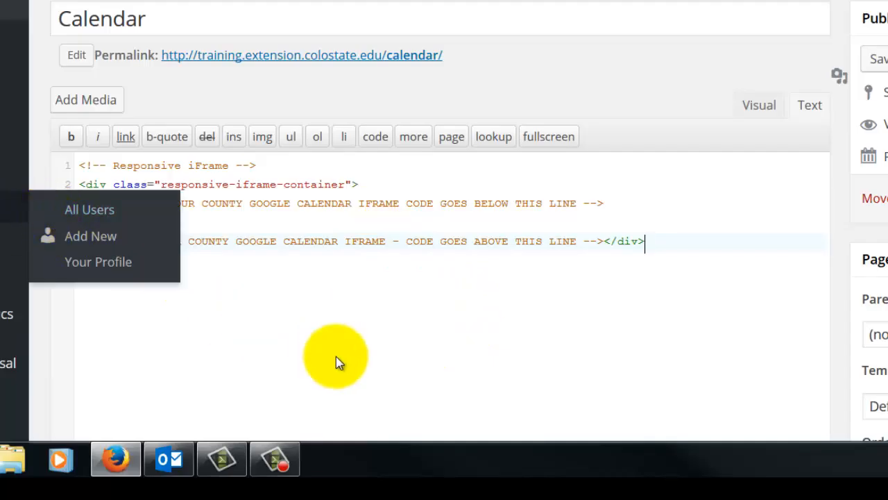
left_click(284, 223)
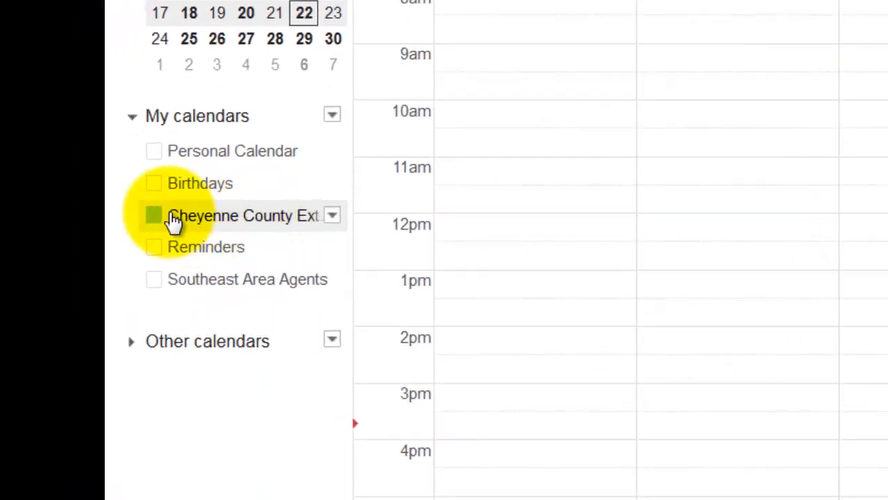
Open the Cheyenne County Extension calendar's settings in Google Calendar and go to the customization options for its embed code.
left_click(333, 217)
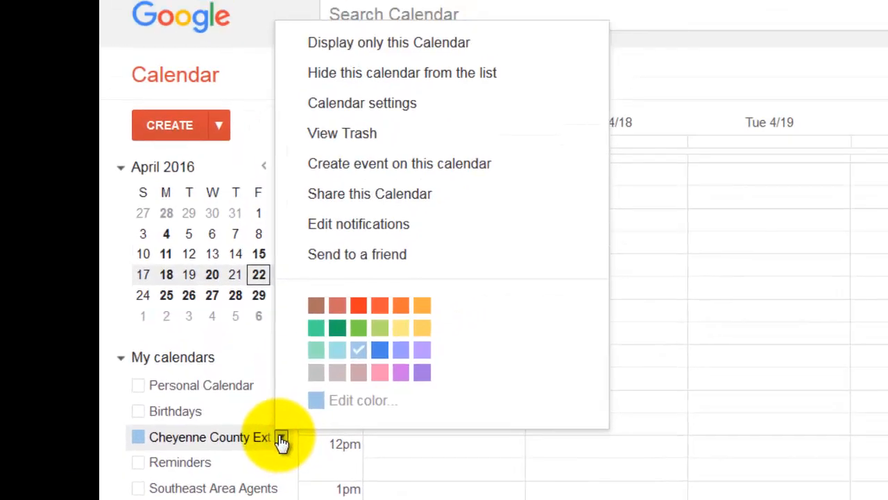
left_click(404, 103)
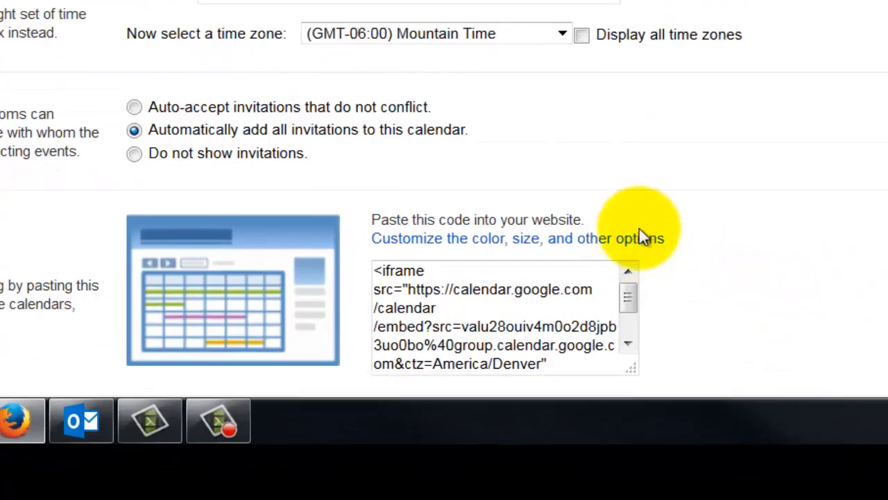
left_click(638, 239)
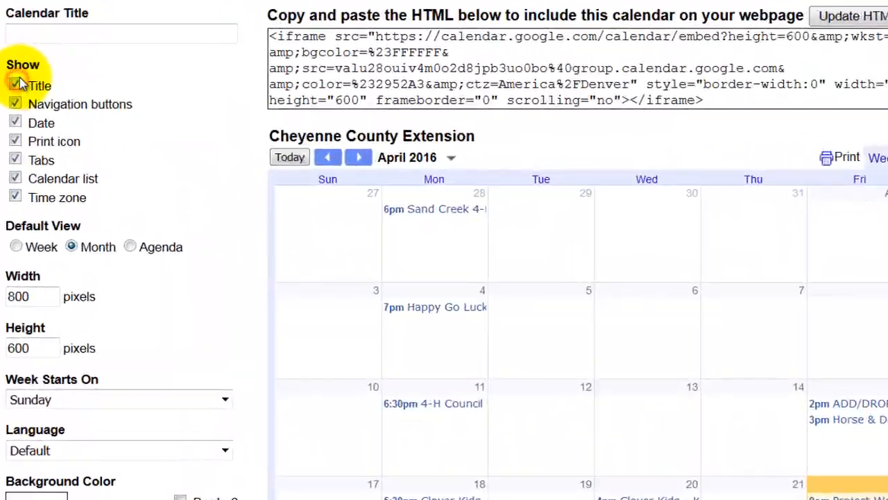
Try hiding the title and the navigation buttons in the embeddable calendar, restoring each one.
left_click(16, 84)
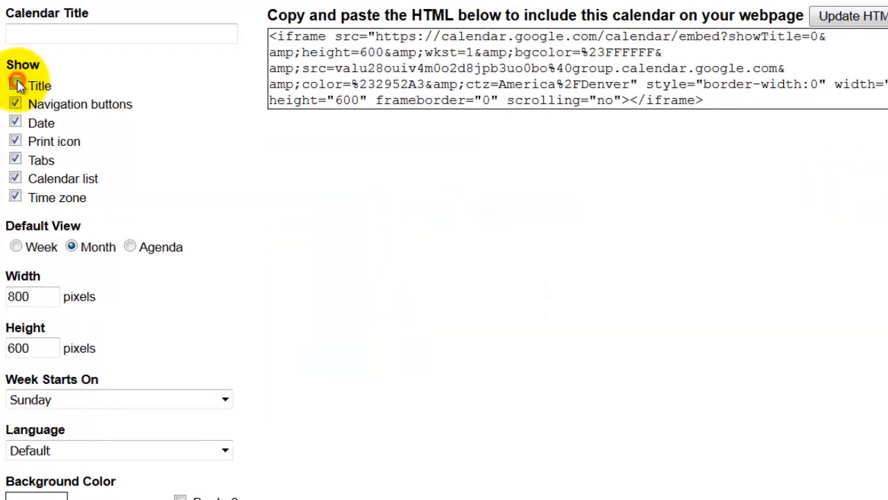
left_click(15, 84)
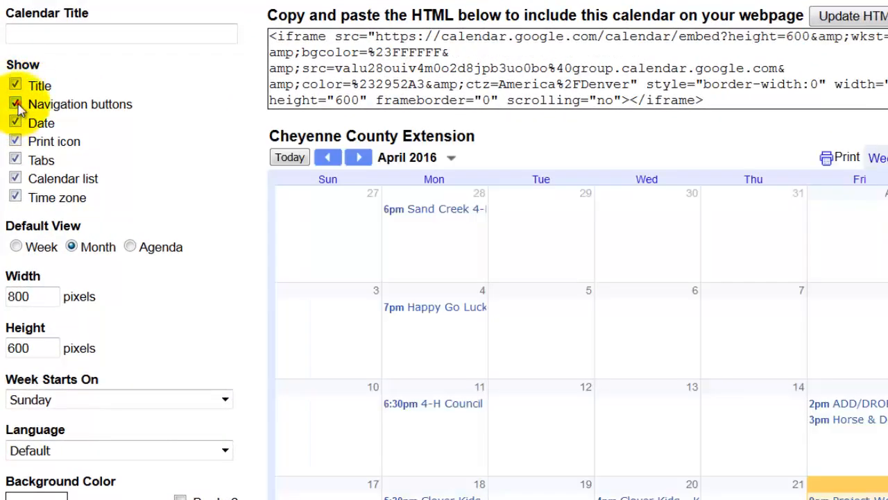
left_click(15, 103)
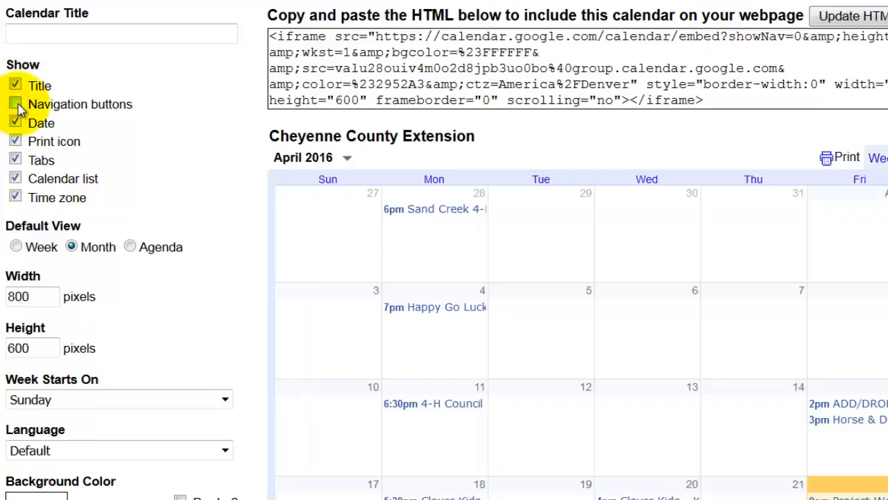
left_click(15, 104)
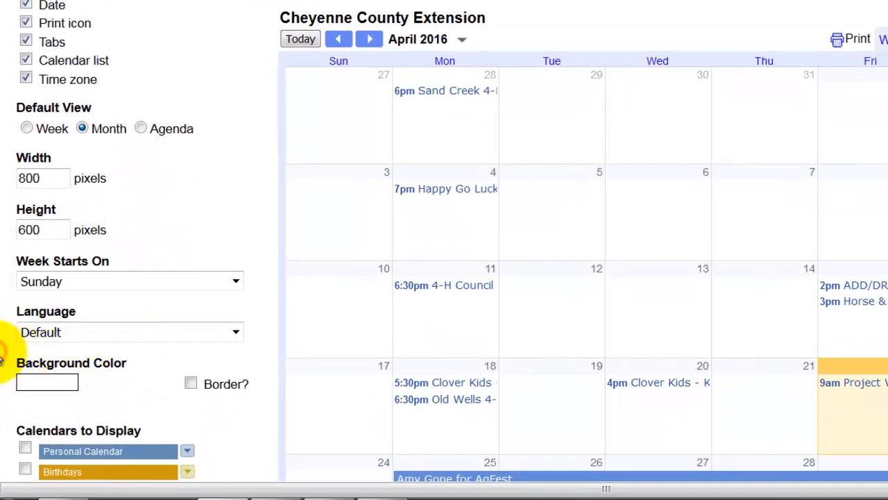
scroll(4, 354, "down", 3)
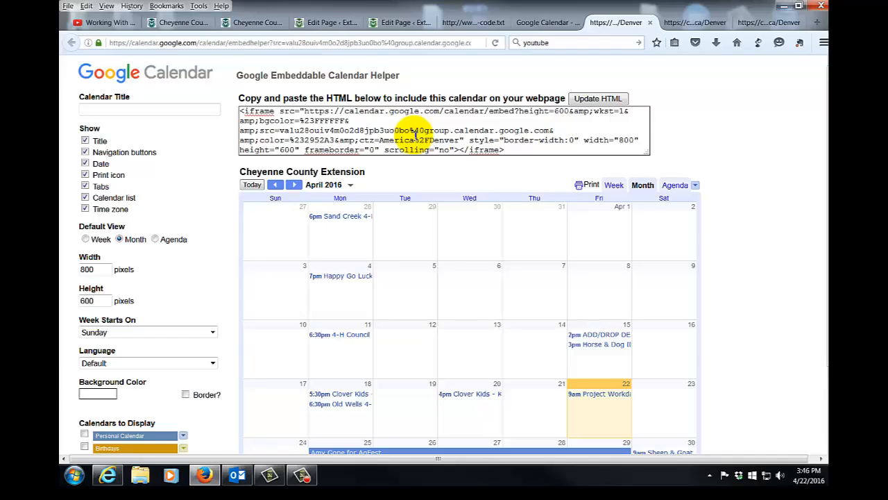
Copy the generated calendar iframe HTML and paste it between the BEGIN and END comments in the Calendar page.
left_click(414, 132)
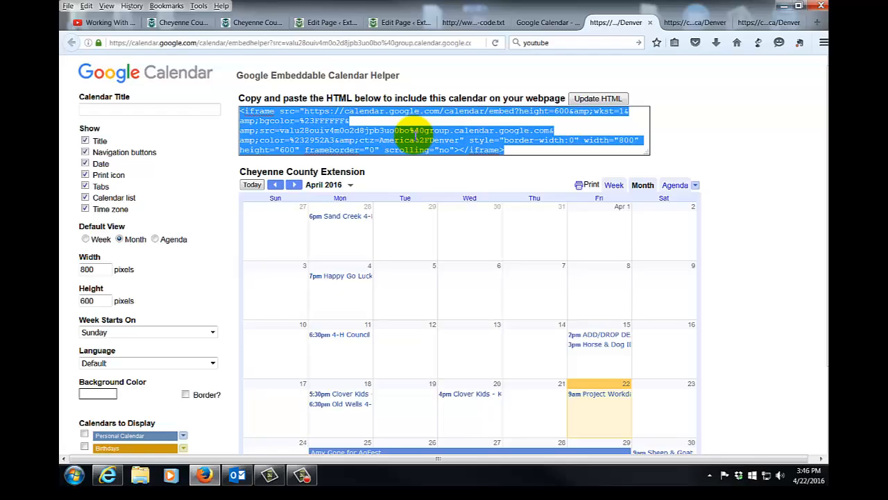
left_click(385, 22)
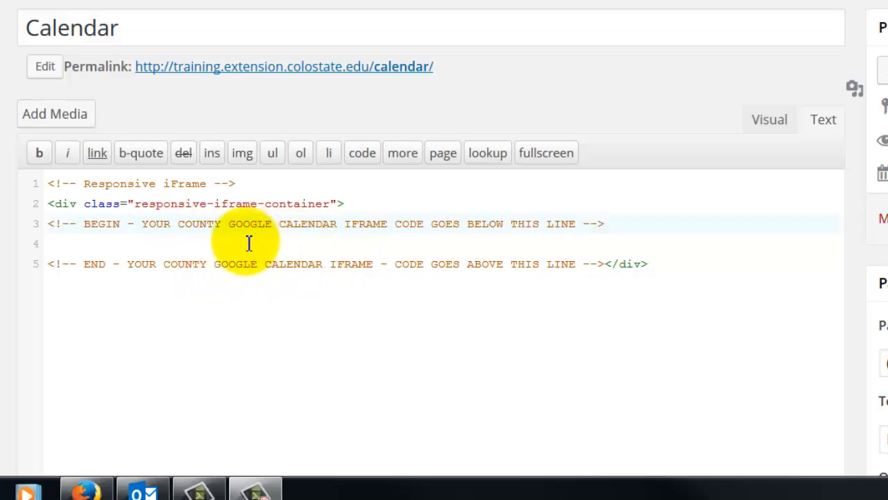
left_click(46, 244)
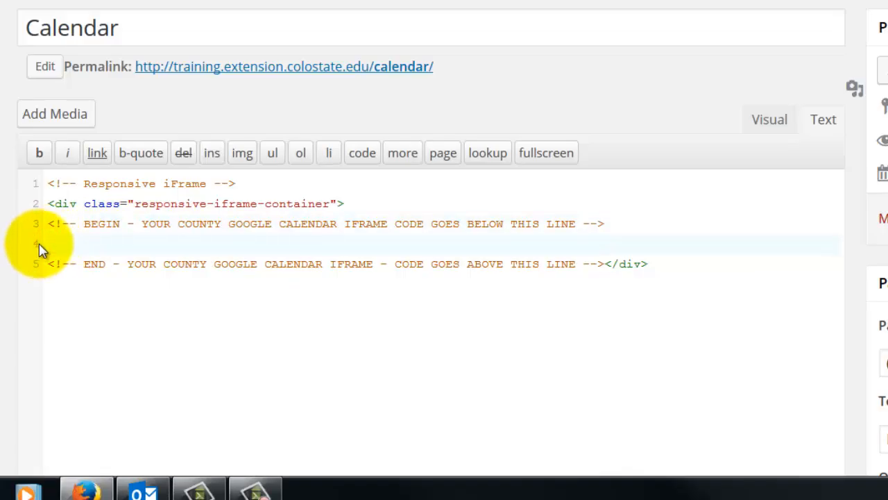
right_click(84, 244)
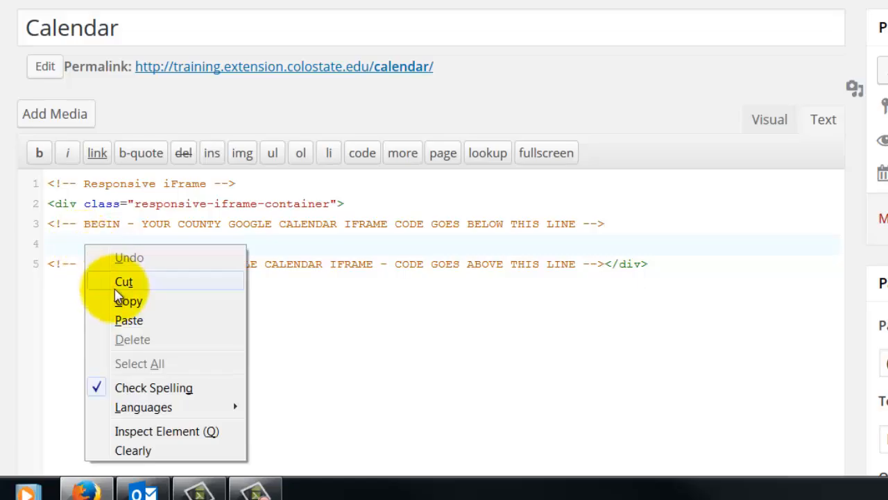
left_click(129, 320)
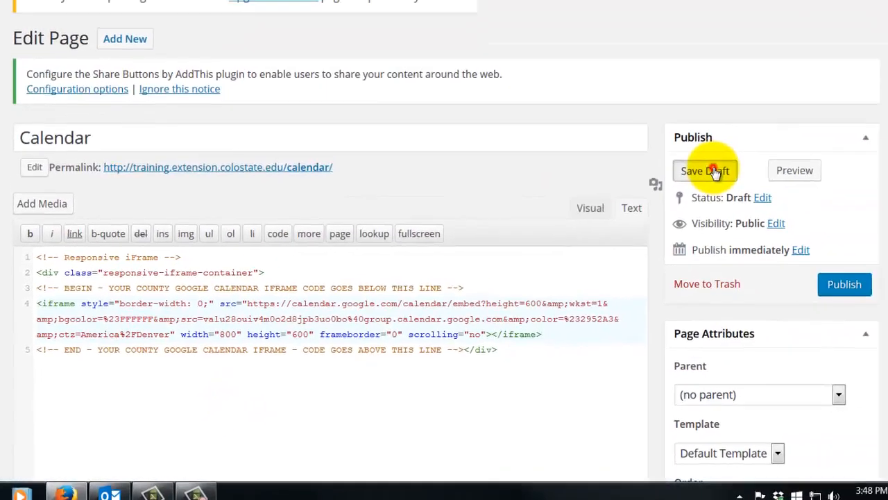
Save the Calendar page draft and preview the page with its embedded Google calendar.
left_click(690, 181)
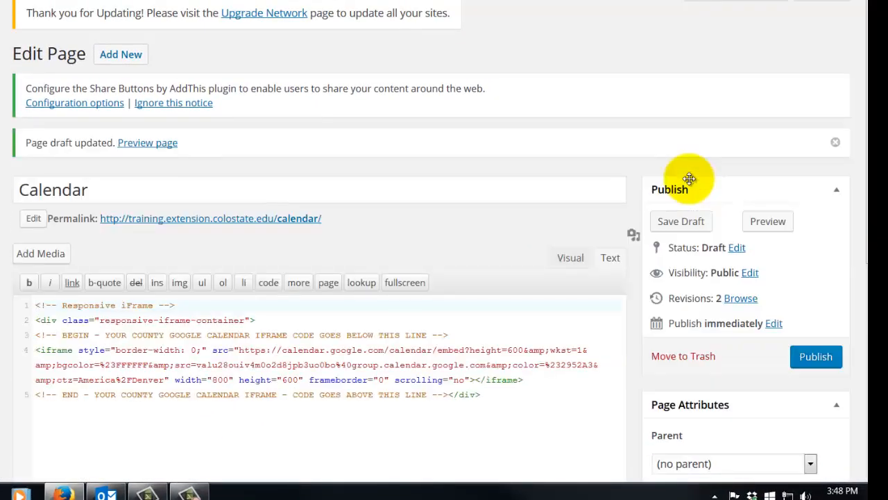
left_click(566, 257)
scroll(414, 363, "down", 3)
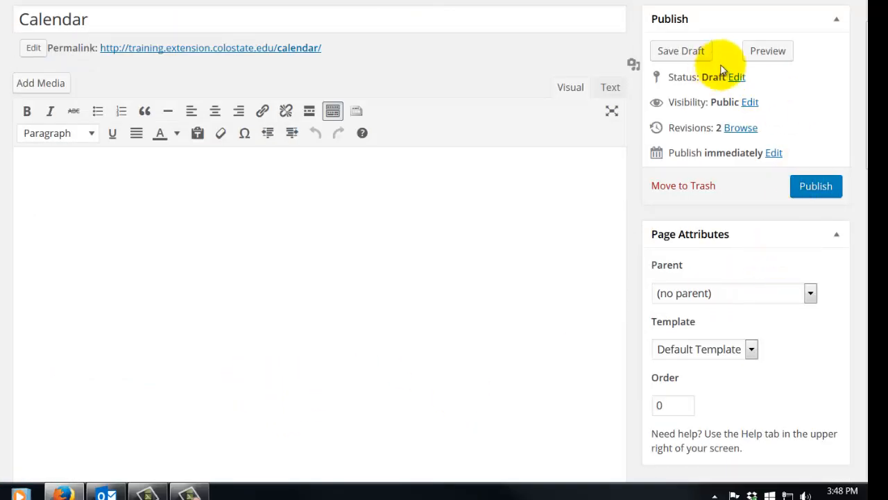
left_click(763, 51)
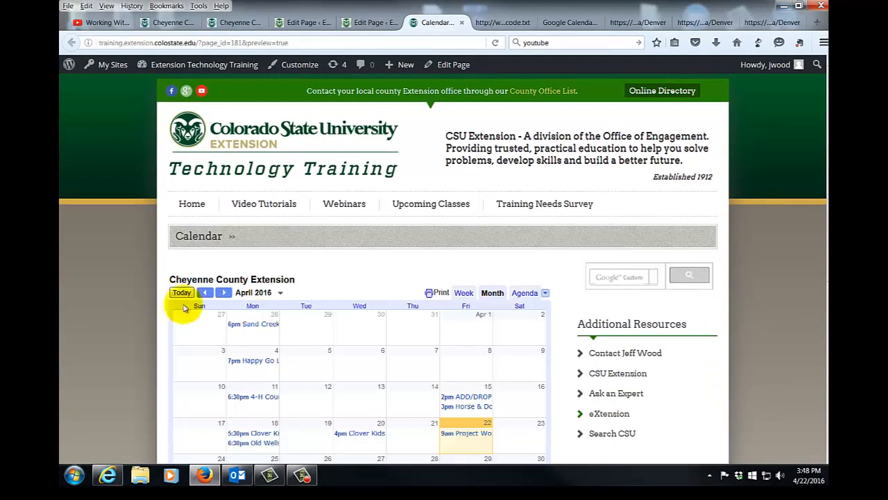
scroll(130, 343, "down", 3)
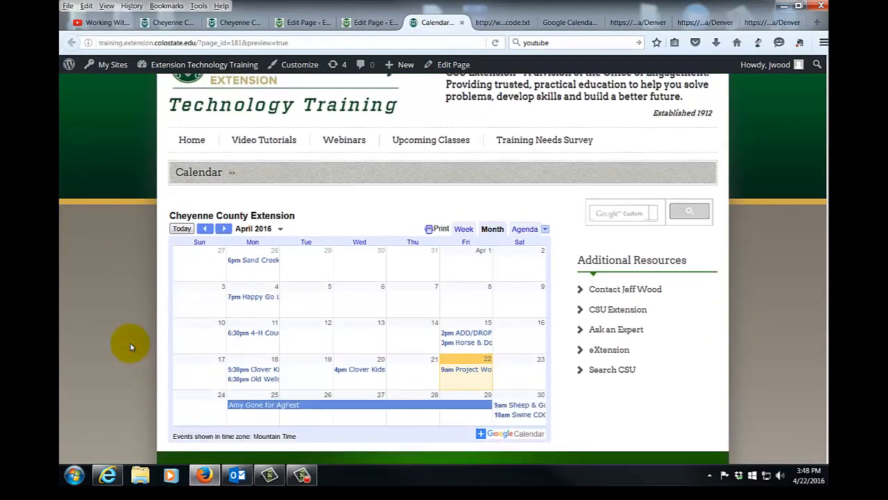
scroll(129, 342, "up", 2)
scroll(129, 342, "up", 2)
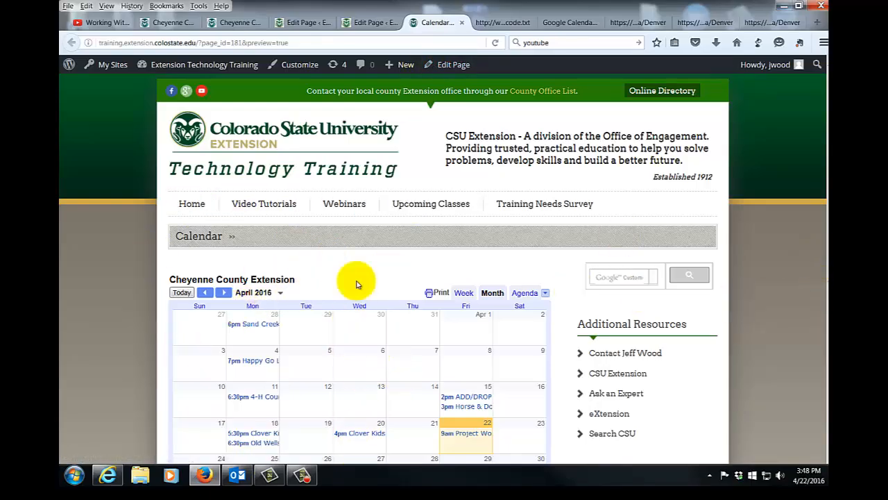
Publish the Calendar page from its editor and check the embedded calendar in the visual view.
left_click(373, 22)
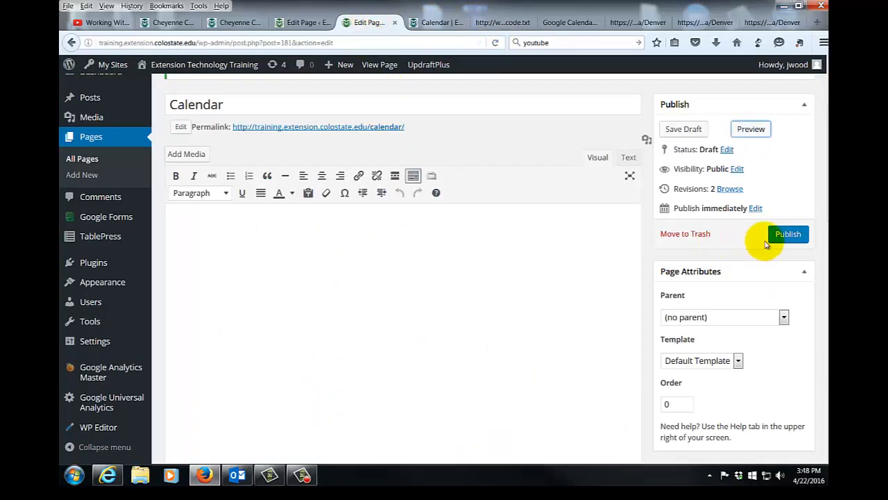
left_click(789, 234)
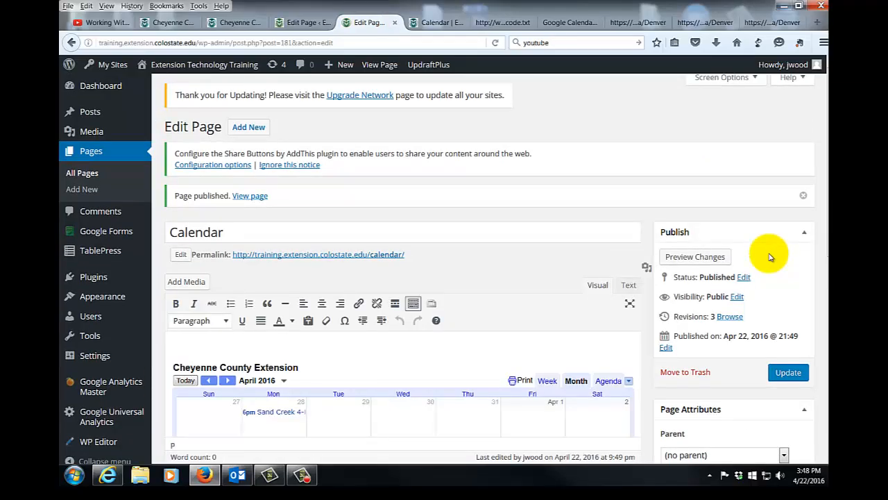
scroll(561, 298, "down", 2)
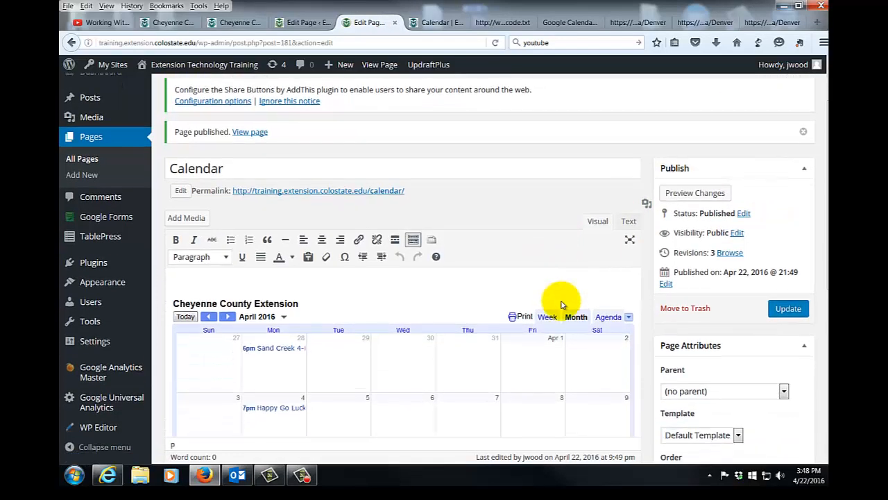